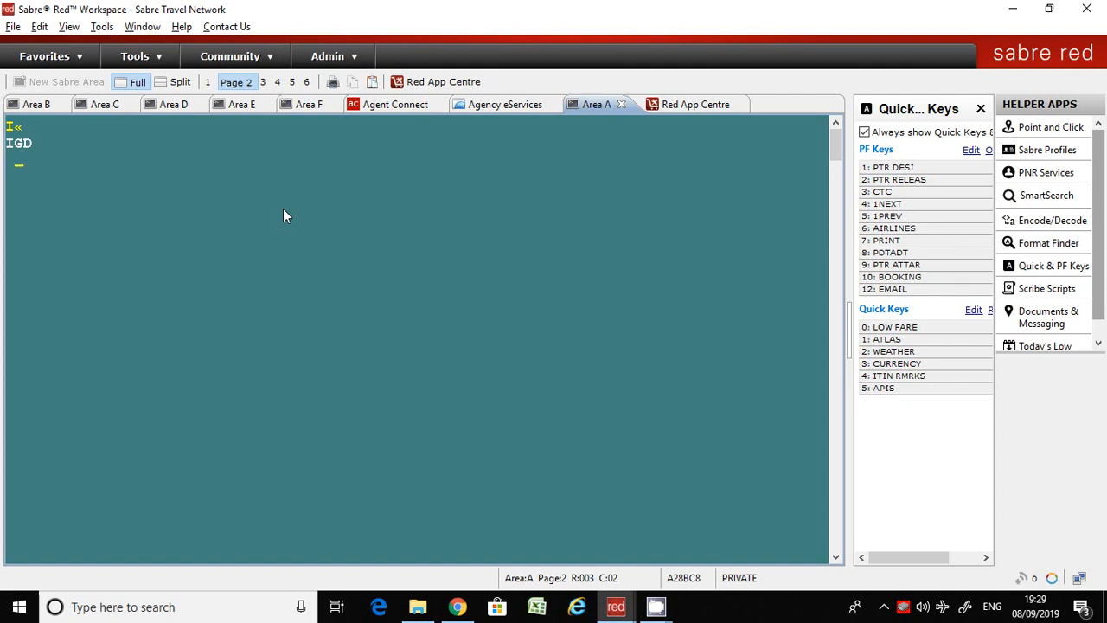
- Look up the airports nearest to the city of Dubai, AE with the entry W/-CYDUBAI,AE
key("Return")
type("W/-CYDUBAI")
type(",AE")
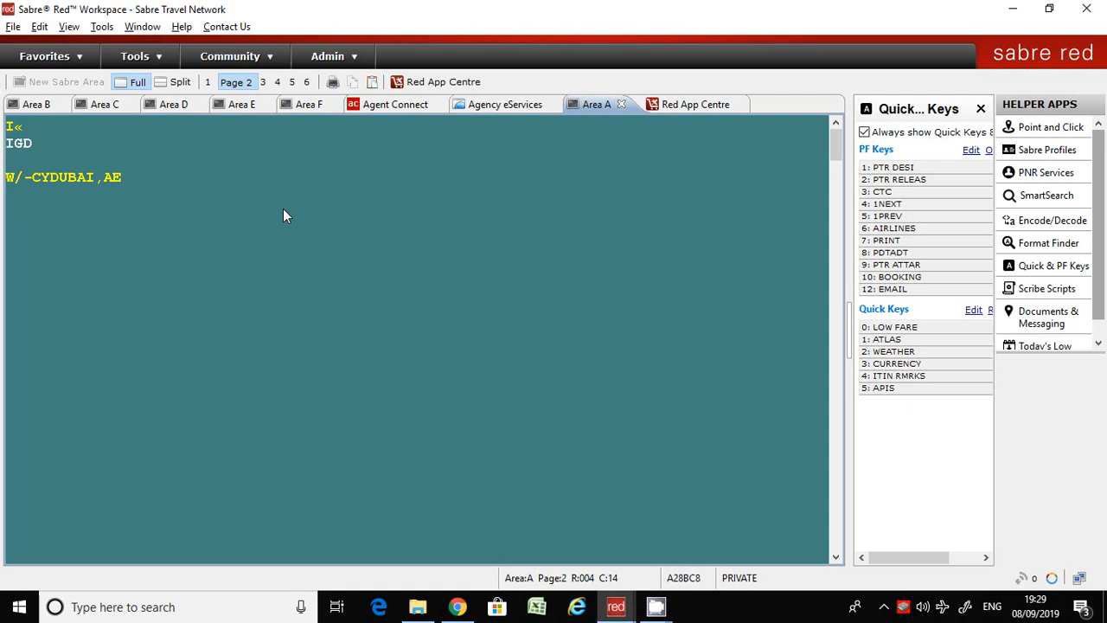
key("Return")
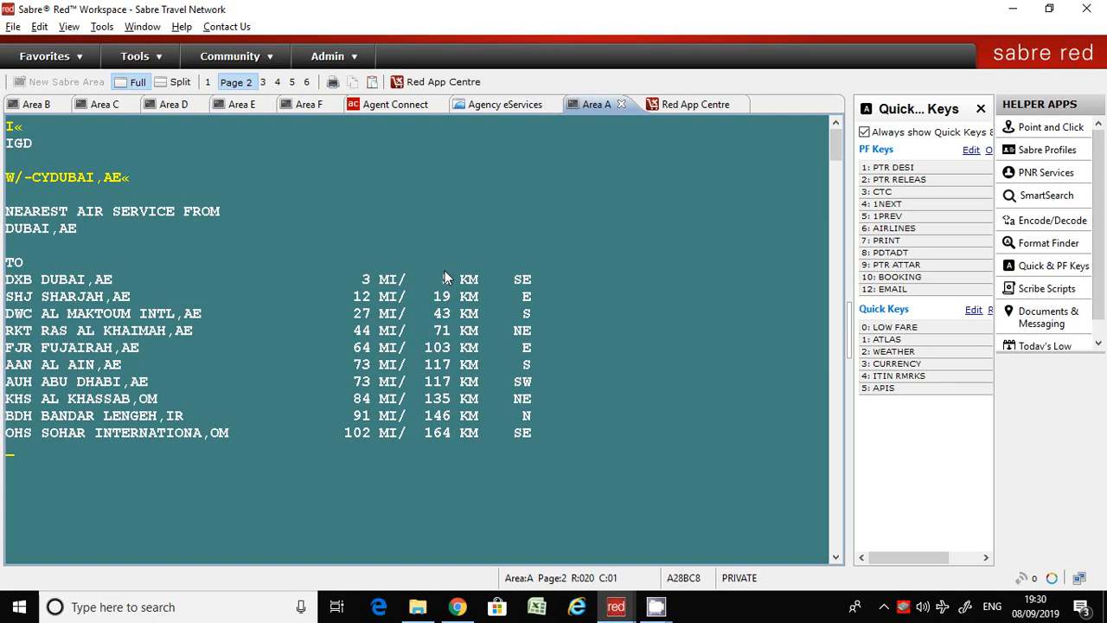
- Look up the airports nearest to Bahrain airport with the entry W/-ATBAH
type("W/-")
type("ATBAH")
key("Return")
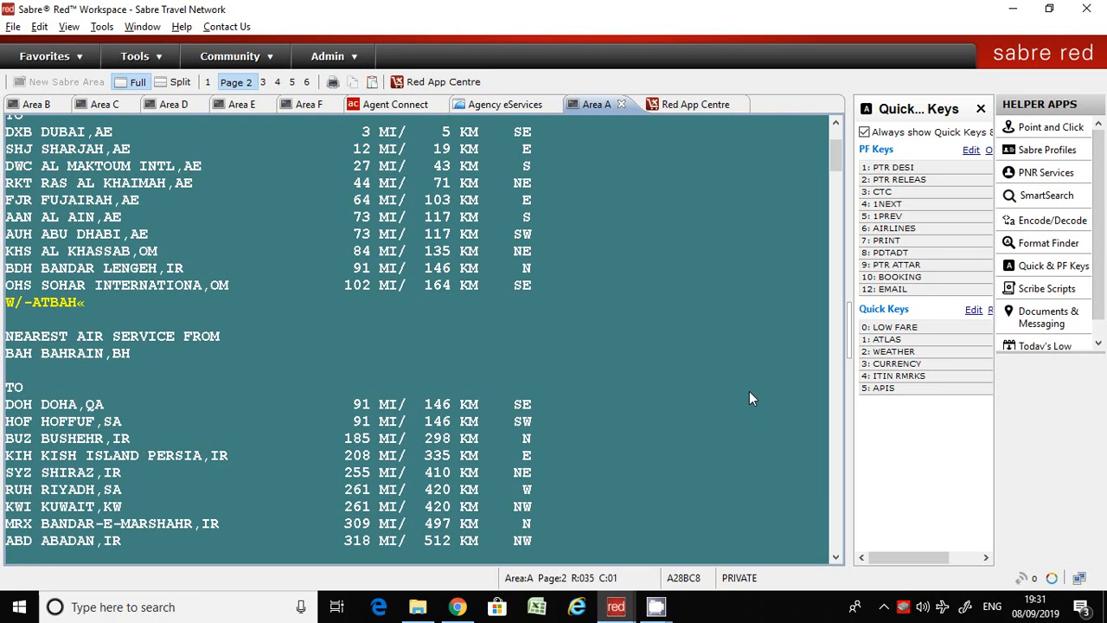
- Look up the city-to-city distance from Riyadh to Dammam with the entry W/-CYRIYAH,SA¥CYDAMMAM,SA
type("W")
type("/-CYRIYAH,SA")
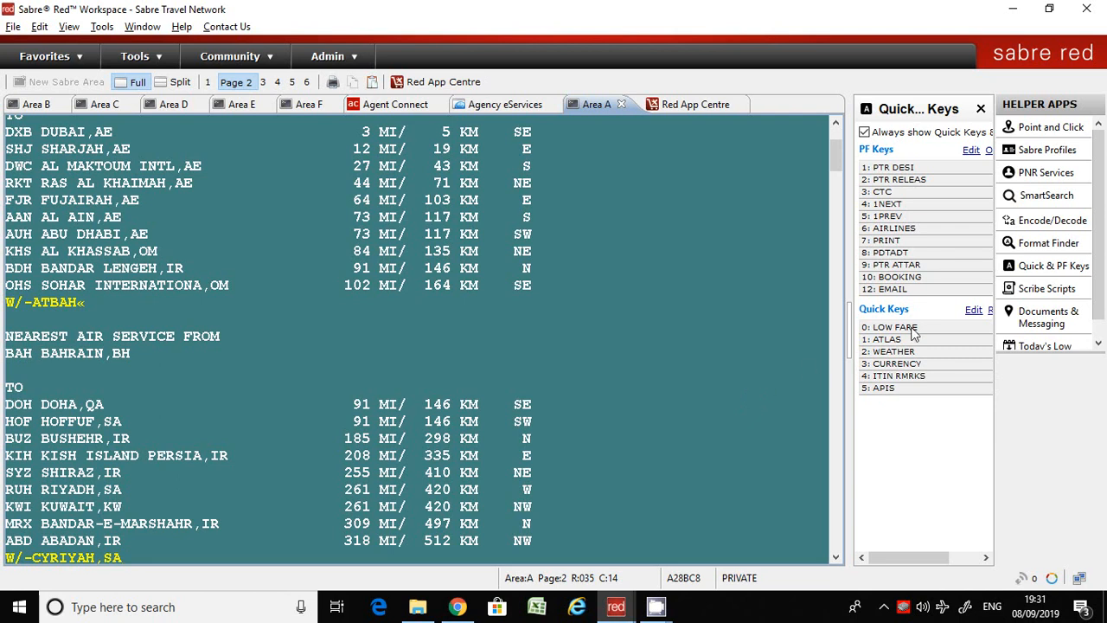
type("¥CYDAMMAM")
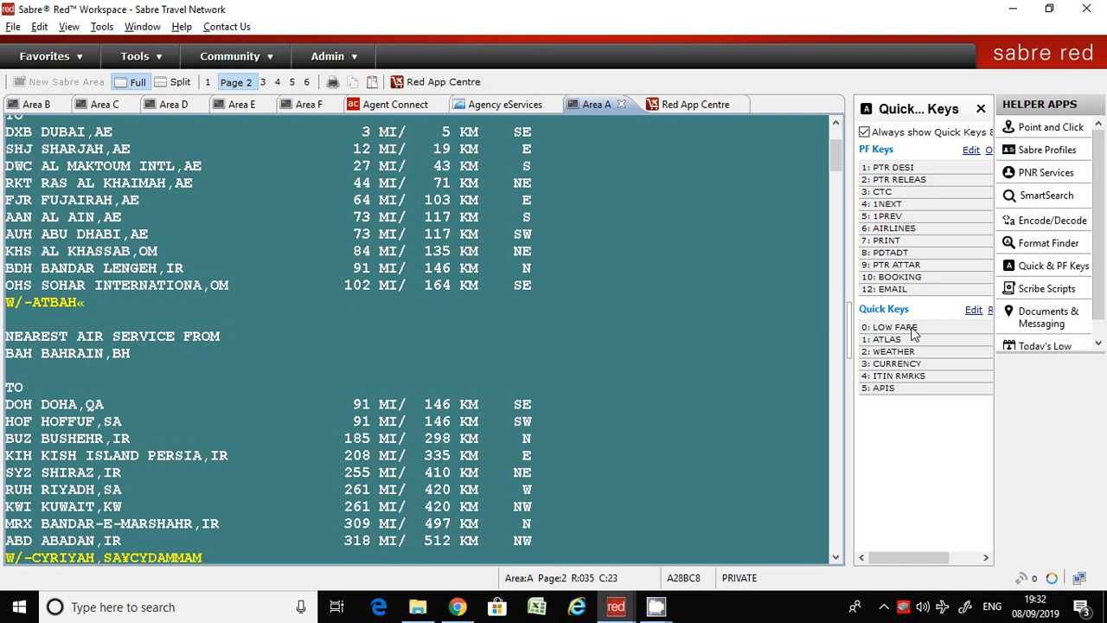
type(",")
type("SA«")
key("Return")
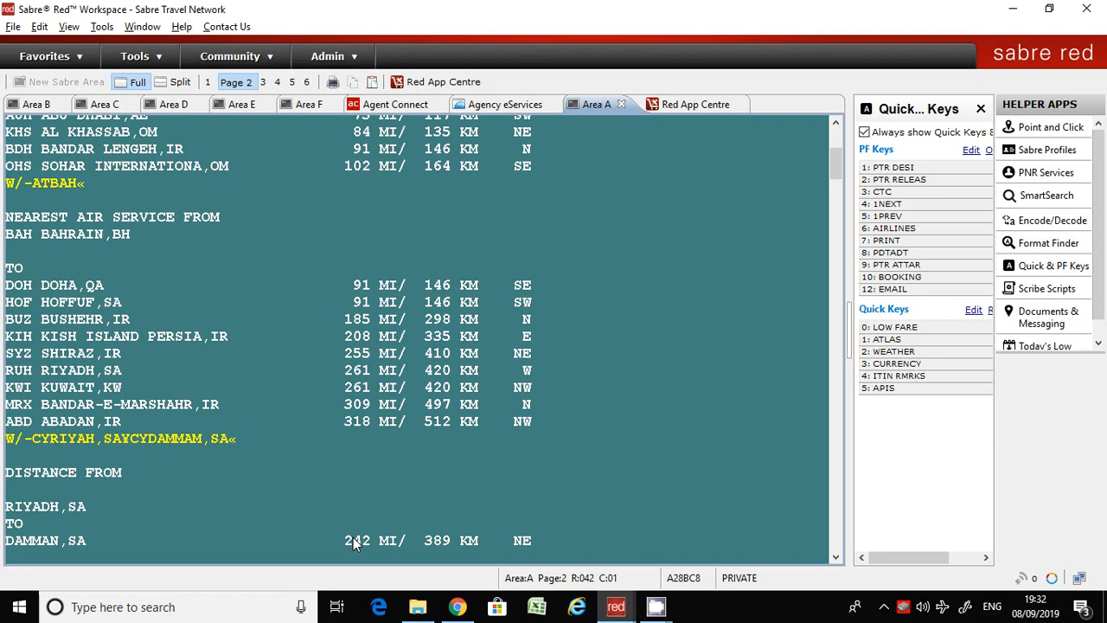
- Look up the distance from the city of Jeddah to airport DMM with the entry W/-CYJEDDAH,SA¥ATDMM
type("W/-CYJEDDAH")
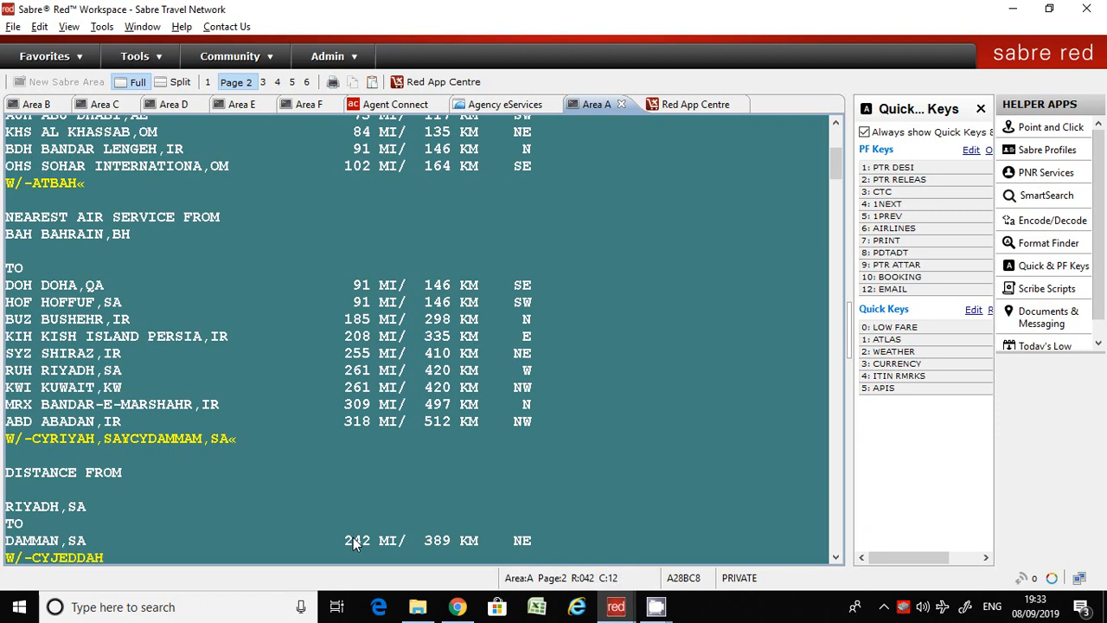
type(",SAYATDMM")
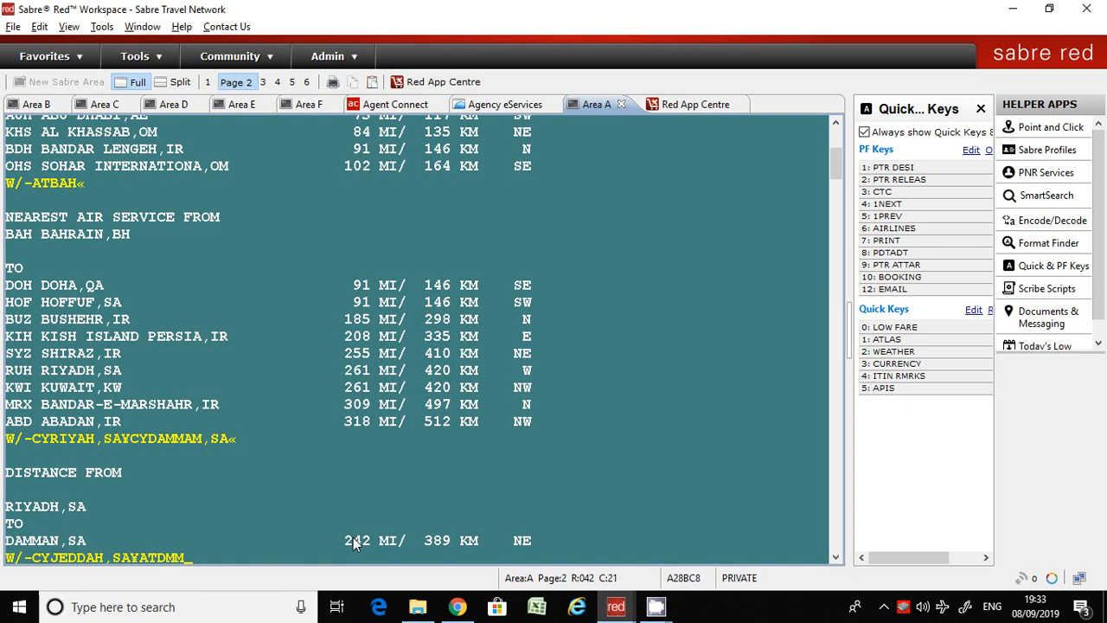
key("Return")
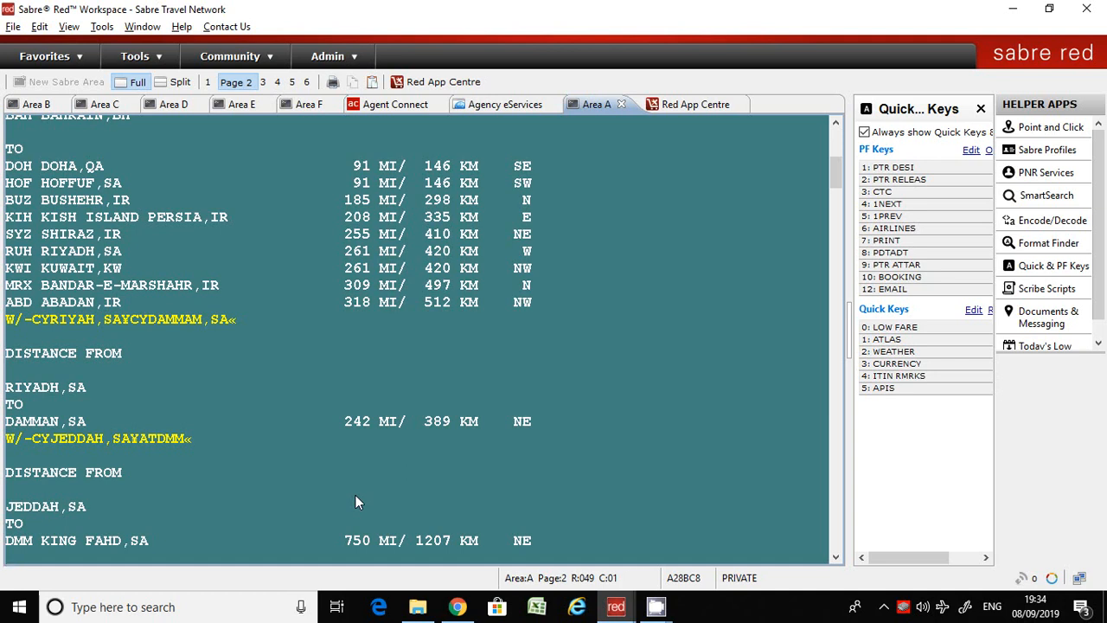
- Try to look up the airport-to-airport distance from RUH to BAH with the entry W/ATRUH¥ATBAH
type("W/ATRUHYAT")
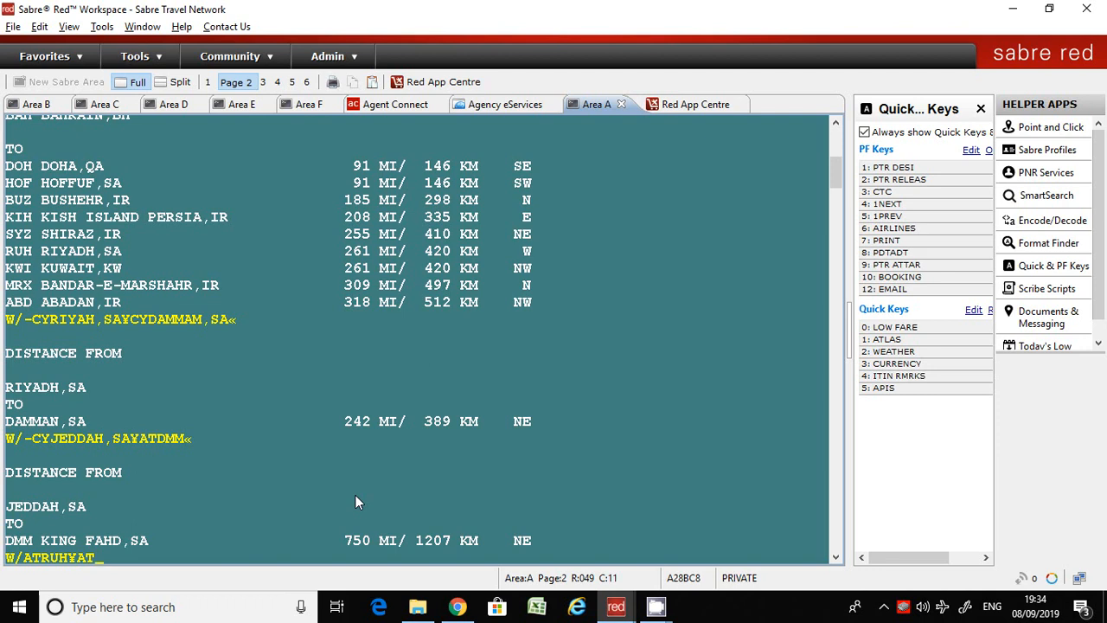
type("BAH")
key("Return")
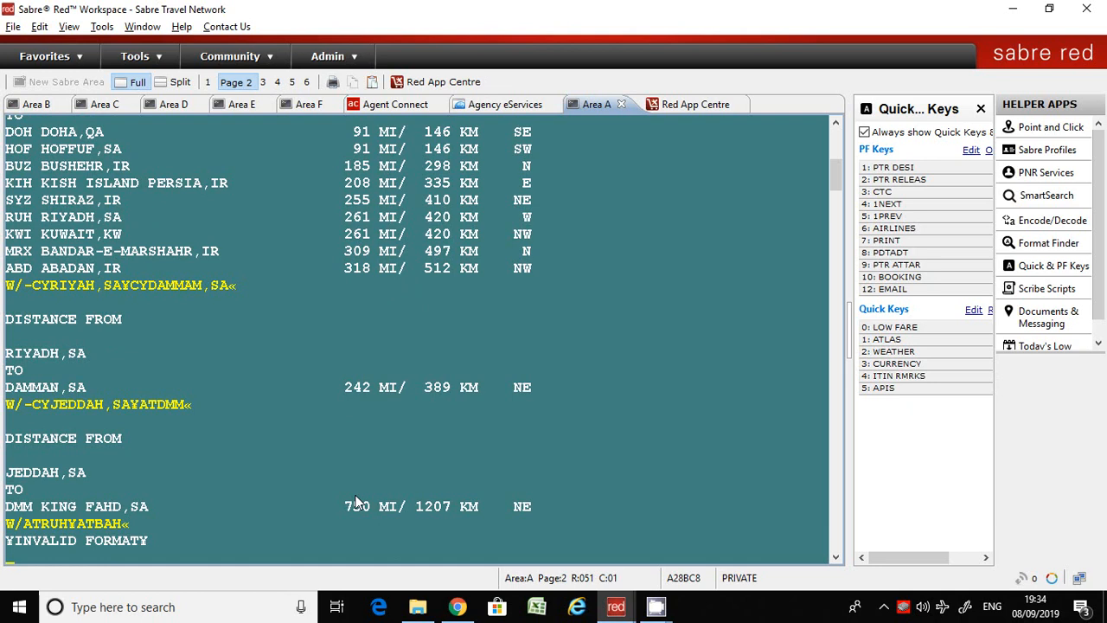
- Recall the RUH–BAH entry, replace BAH with JED and try W/ATRUH¥ATJED
key("ctrl+Up")
key("BackSpace")
key("BackSpace")
key("BackSpace")
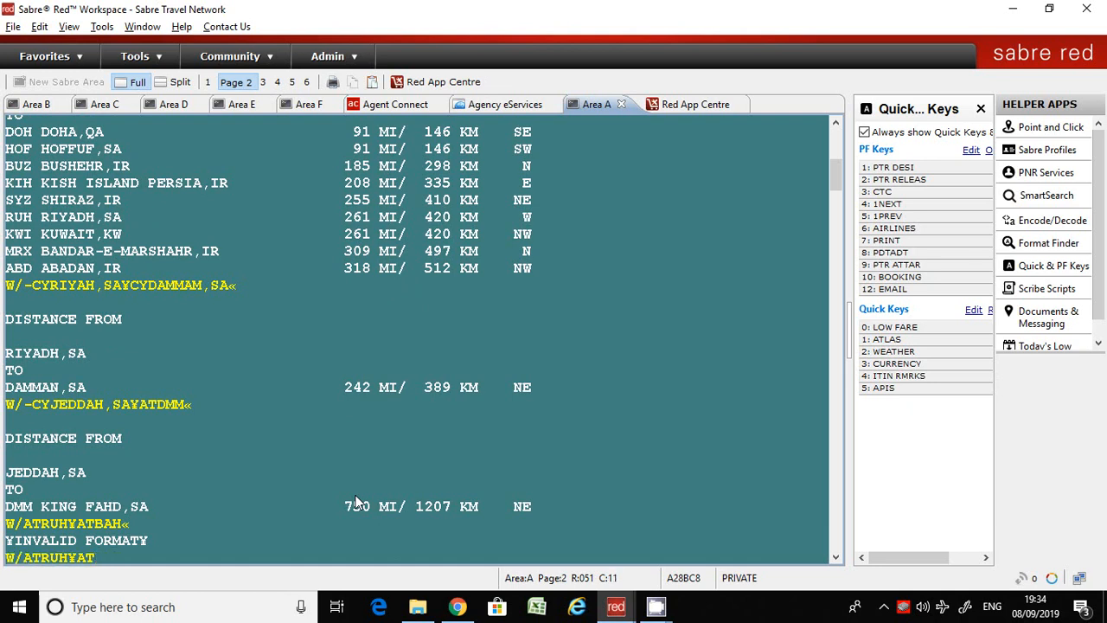
type("JED")
key("Return")
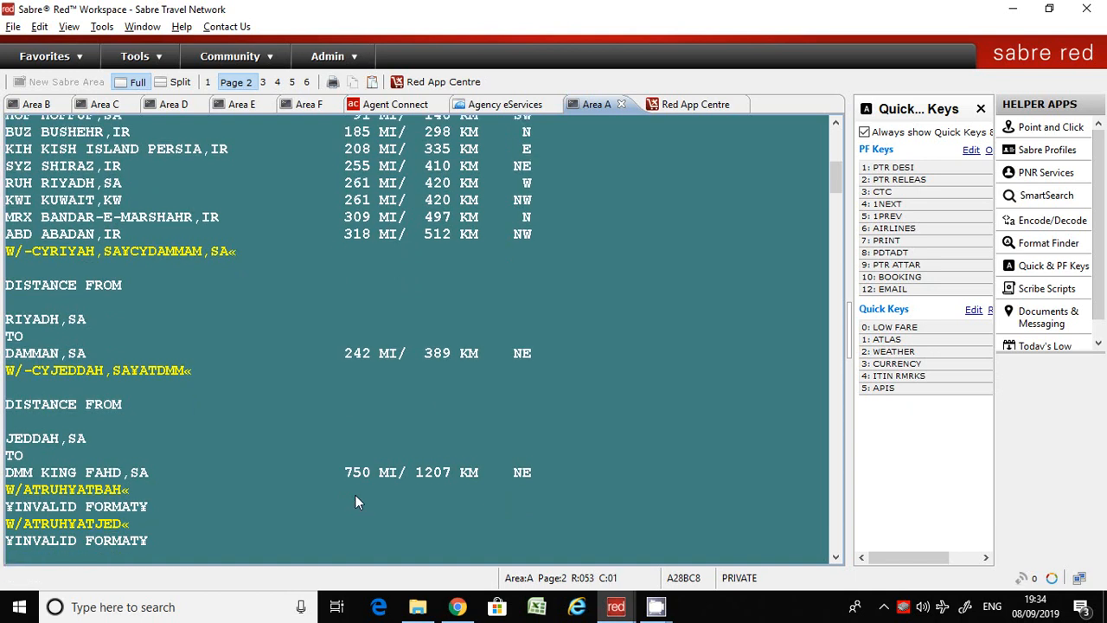
- Insert the missing hyphen in the recalled entry and look up the RUH to JED distance with W/-ATRUH¥ATJED
key("ctrl+Up")
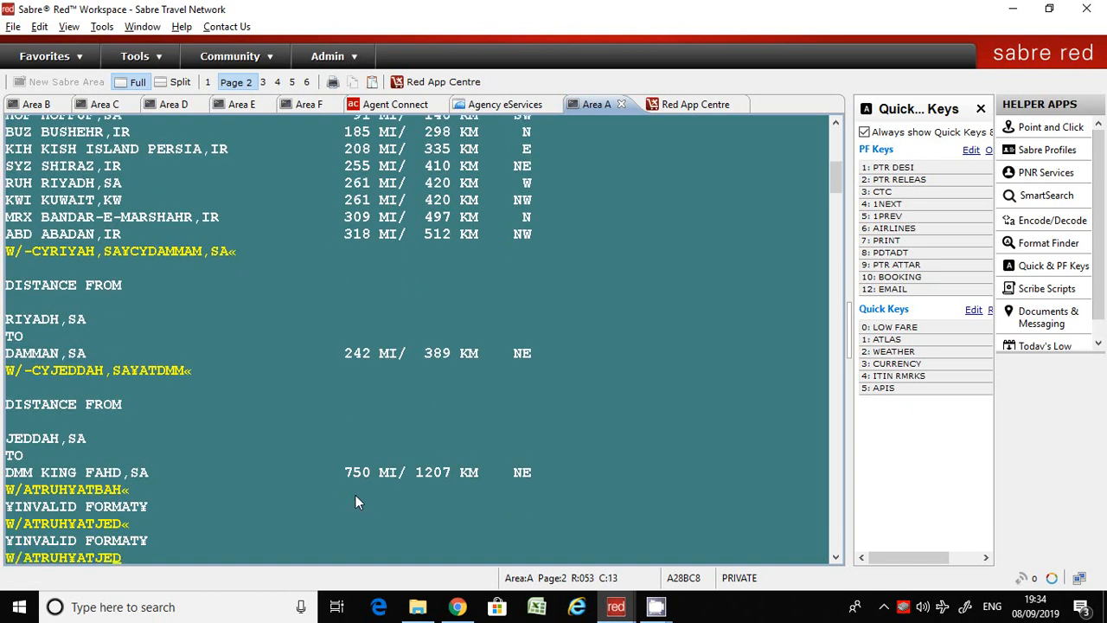
key("Left")
key("Left")
key("Left")
key("Left")
key("Left")
key("Left")
key("Left")
type("-")
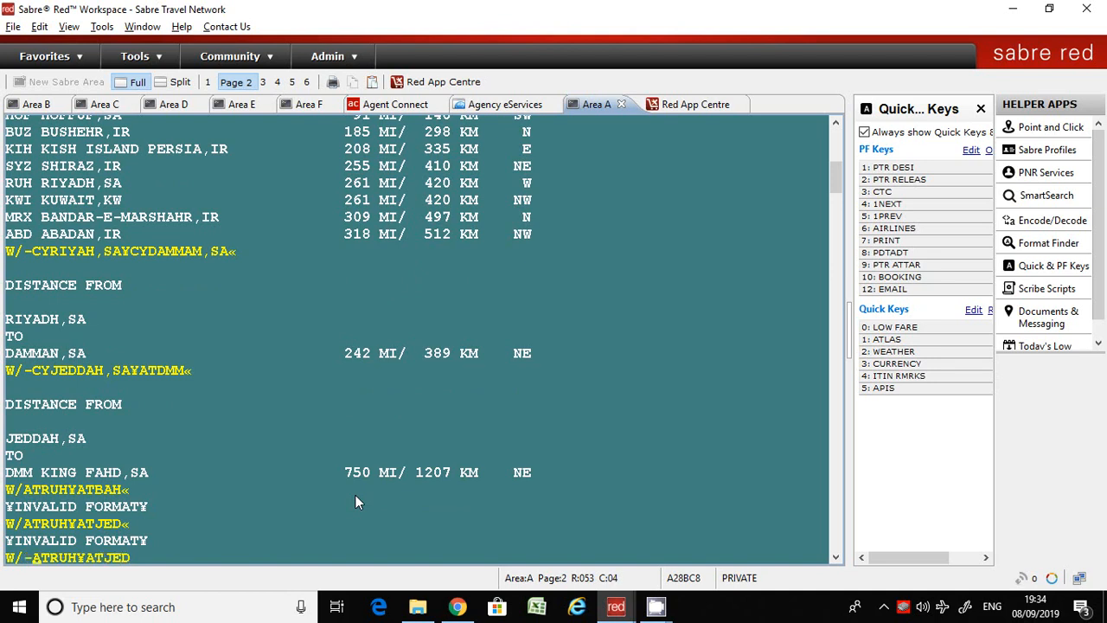
key("Right")
key("Right")
key("Right")
key("Right")
key("Right")
key("Right")
key("Right")
key("Right")
key("Right")
key("Right")
key("Right")
key("Return")
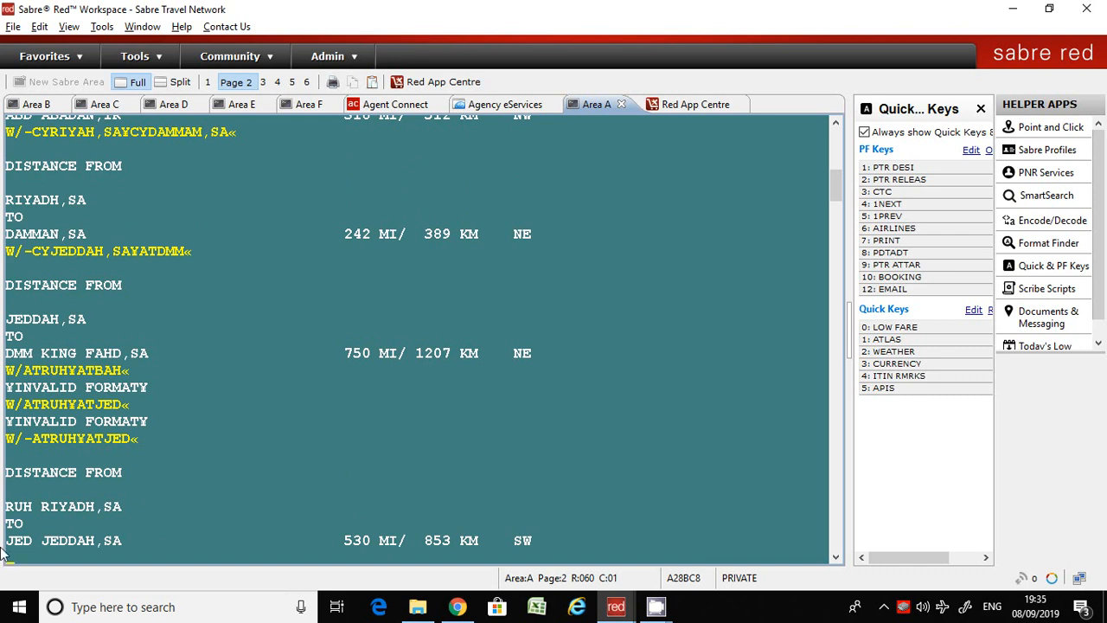
left_click_drag(12, 438, 147, 458)
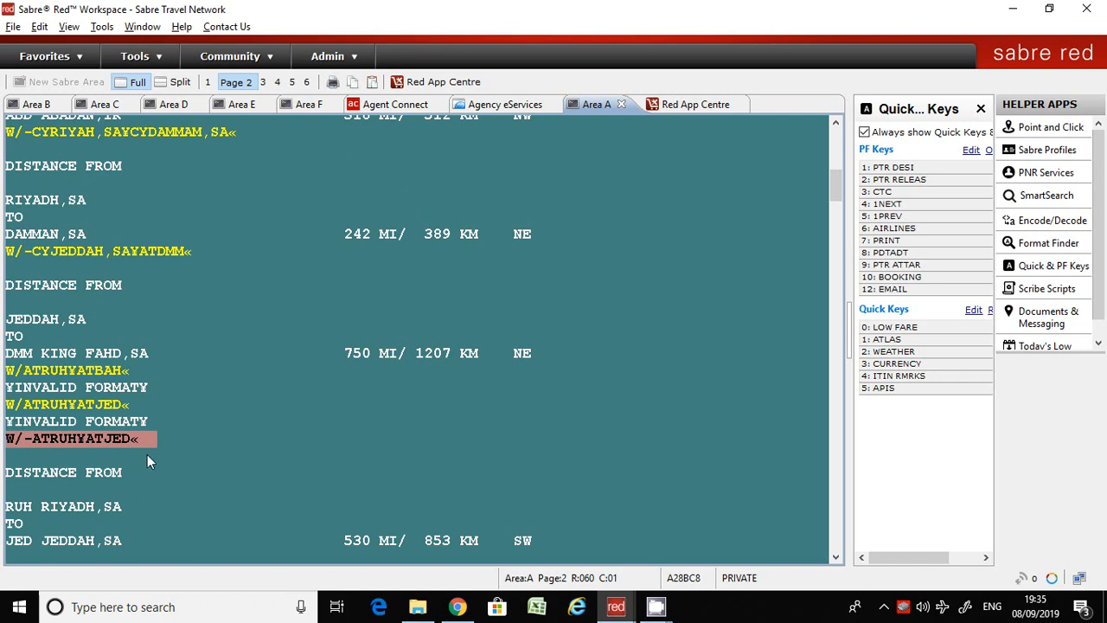
left_click(11, 564)
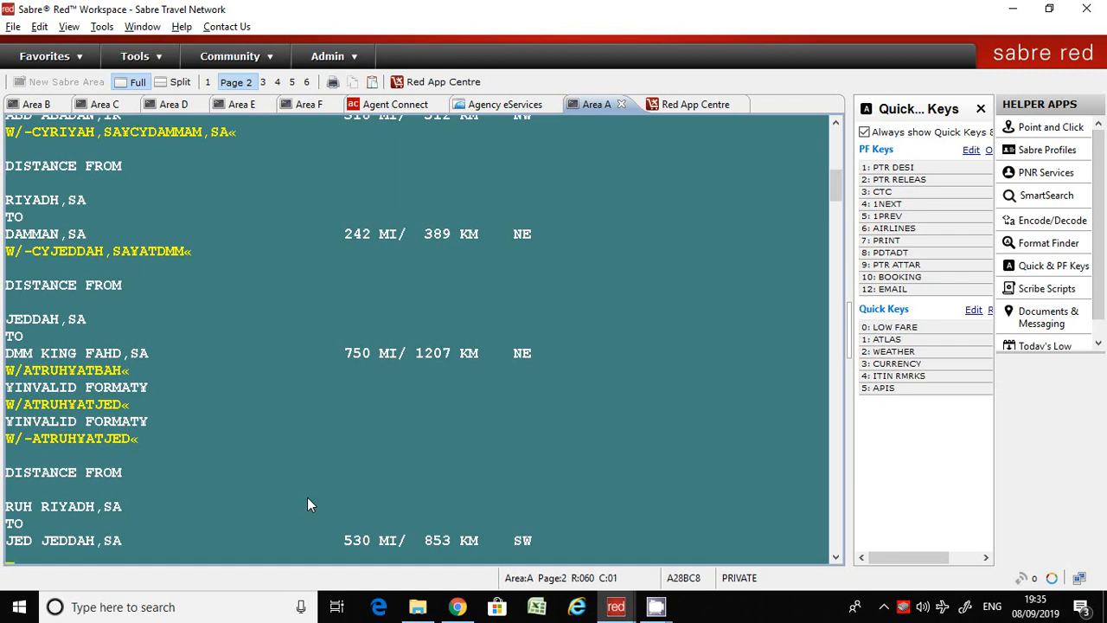
- Display the Universal Star geography listing for countries starting with A using the entry N*/GLOBEA
type("N*/GLOBE")
type("A")
key("Return")
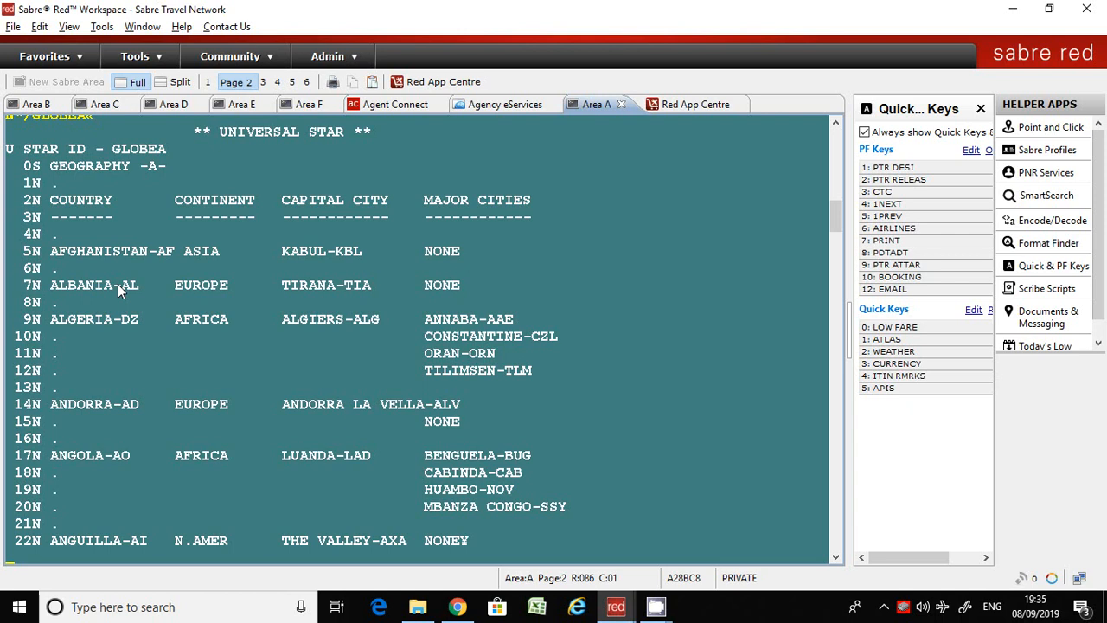
- Page through the rest of the GLOBEA listing with MD and review its countries, continents, capitals and major cities
type("MD")
key("Return")
type("MD")
key("Return")
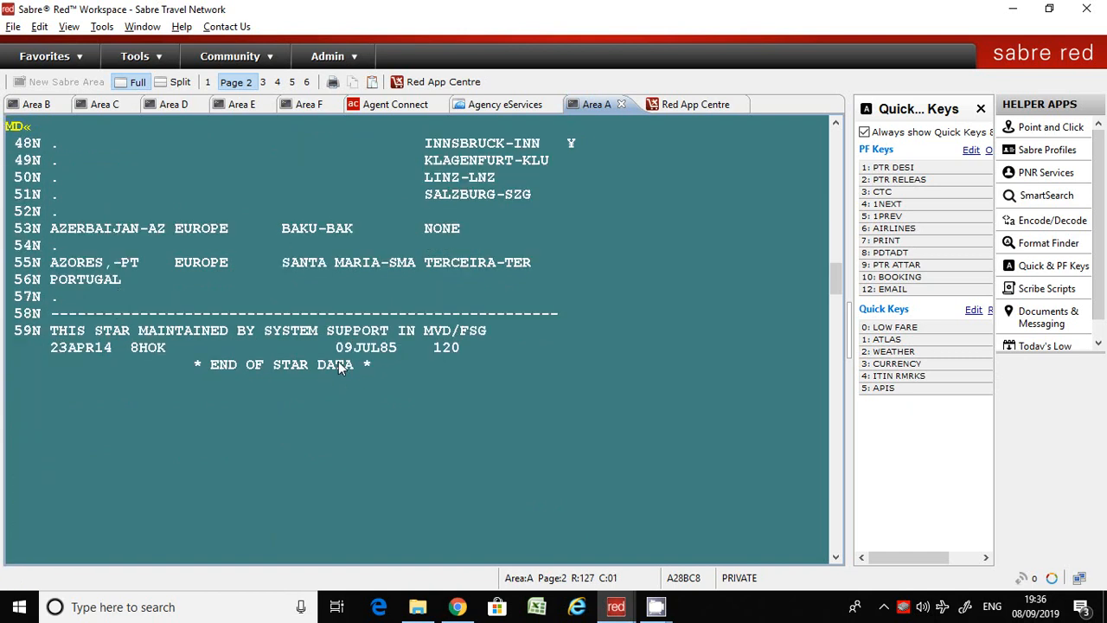
scroll(338, 359, "up", 5)
scroll(339, 350, "up", 3)
scroll(339, 350, "down", 9)
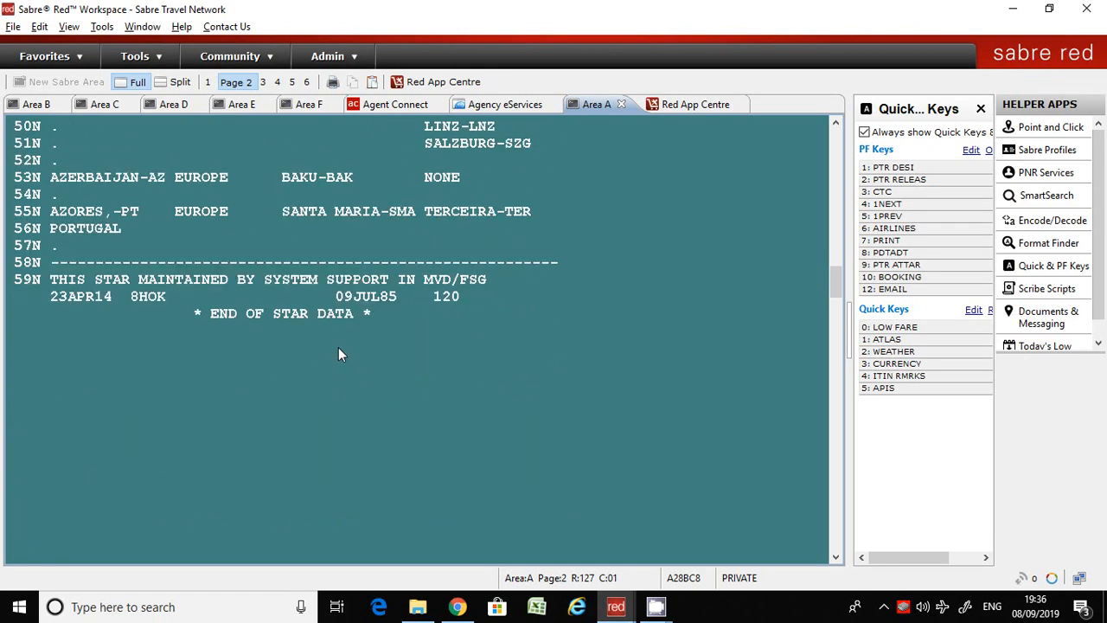
scroll(338, 347, "up", 15)
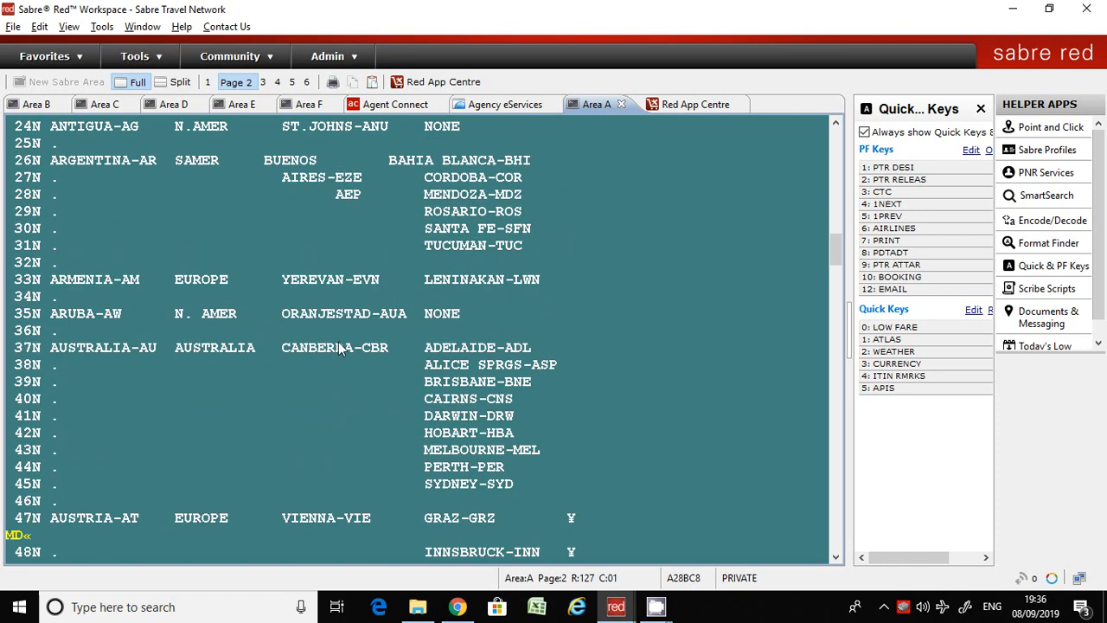
scroll(331, 327, "up", 5)
scroll(329, 325, "down", 9)
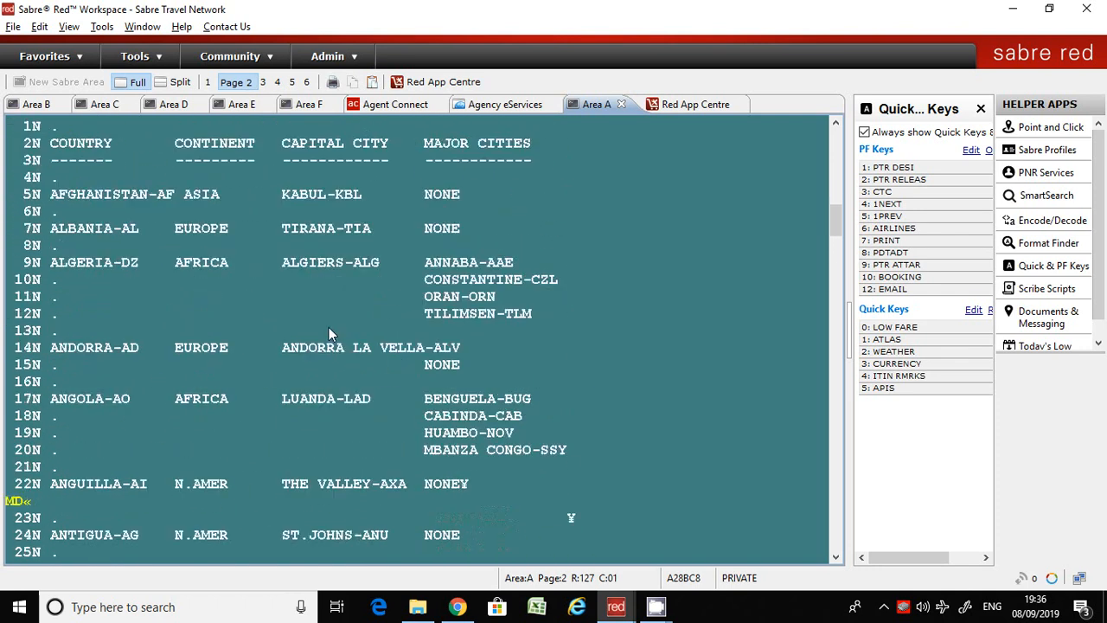
scroll(326, 313, "down", 15)
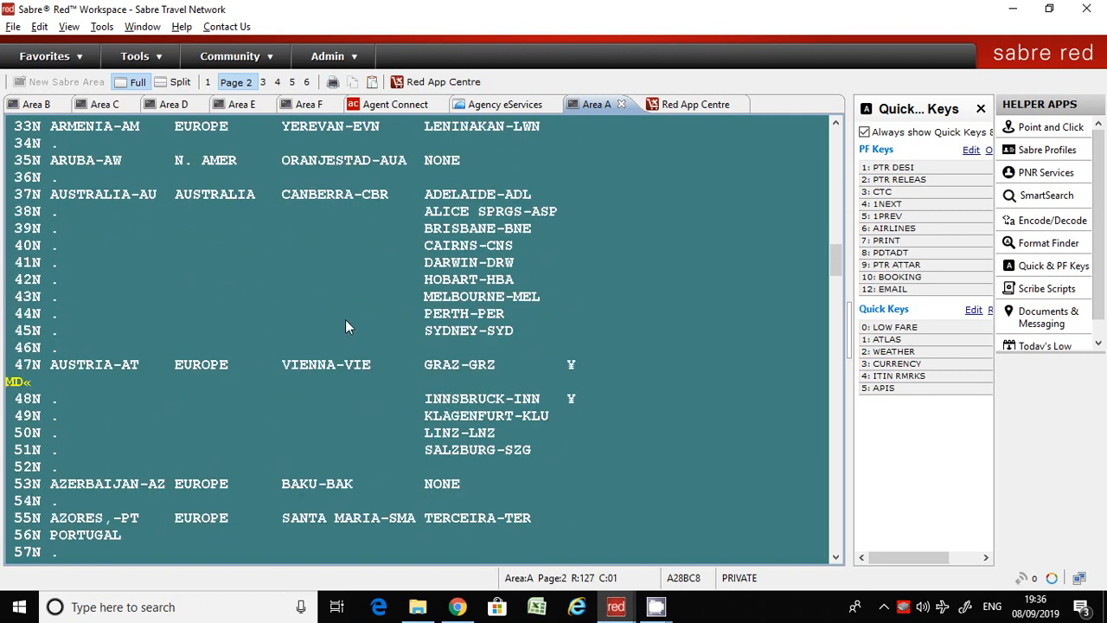